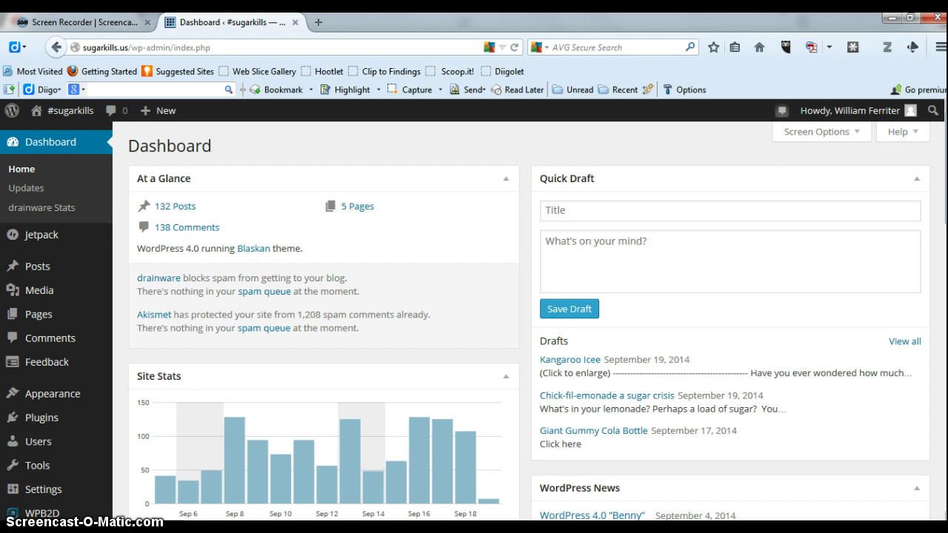
Scroll through the #sugarkills dashboard to look over the Site Stats and Top Searches widgets
scroll(473, 322, "down", 5)
scroll(474, 321, "down", 1)
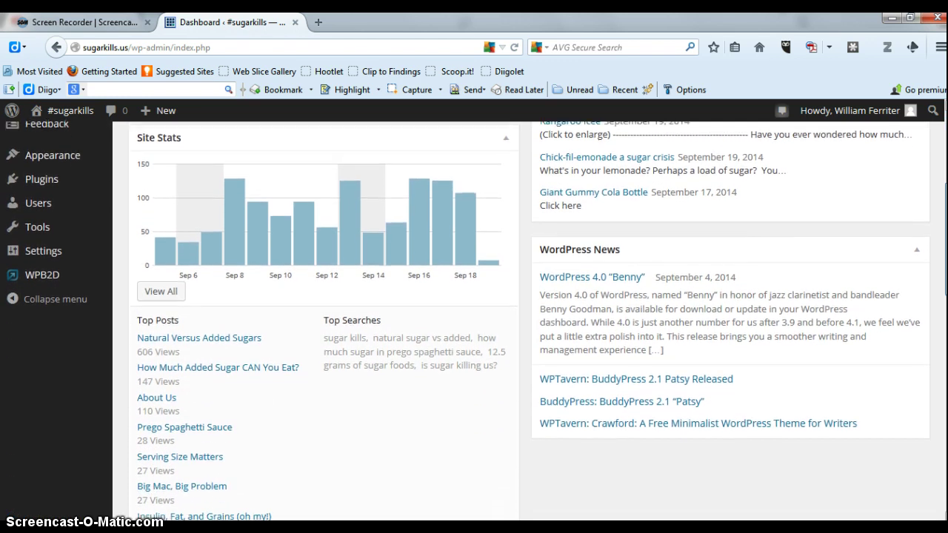
scroll(474, 320, "up", 1)
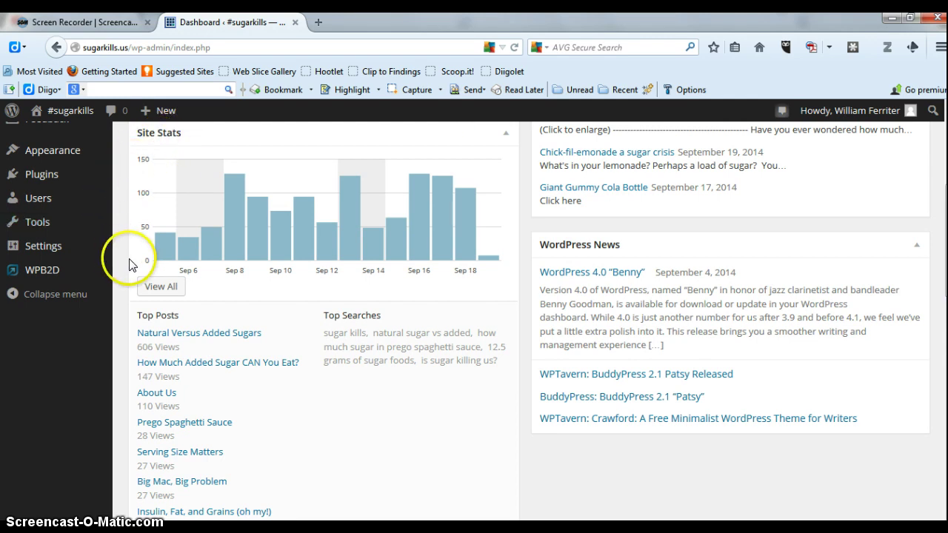
mouse_move(211, 252)
mouse_move(459, 255)
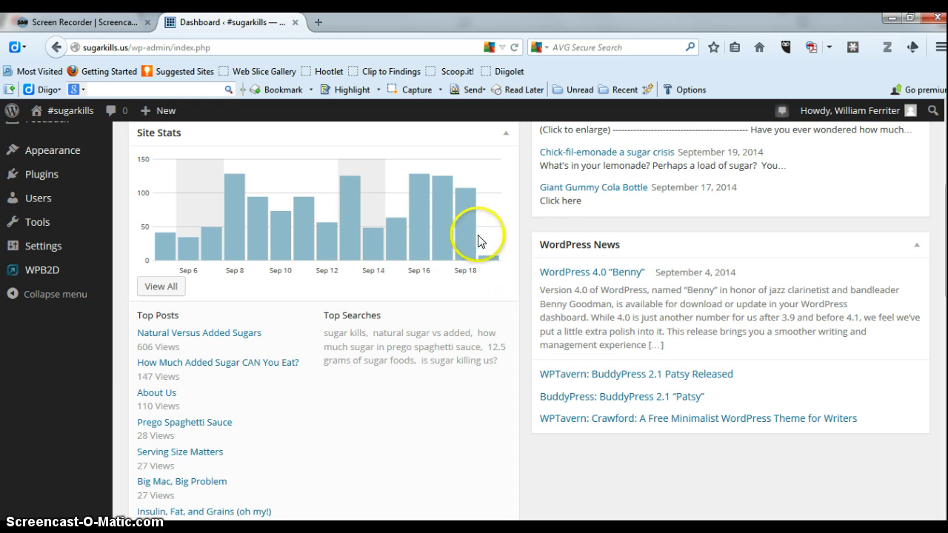
mouse_move(473, 231)
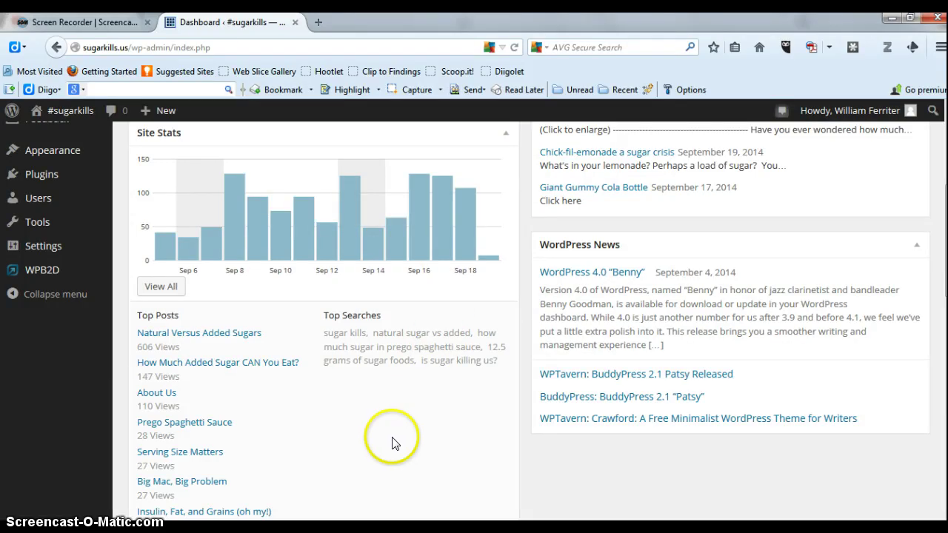
Select the Top Searches terms ('sugar kills', 'natural sugar vs added', 'is sugar killing us?') and return to the top
scroll(392, 437, "down", 2)
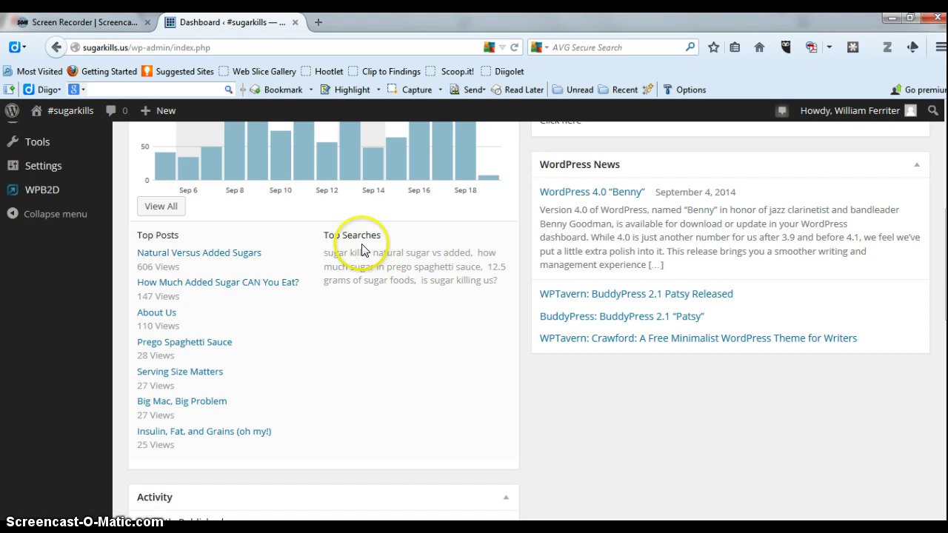
left_click_drag(326, 253, 505, 282)
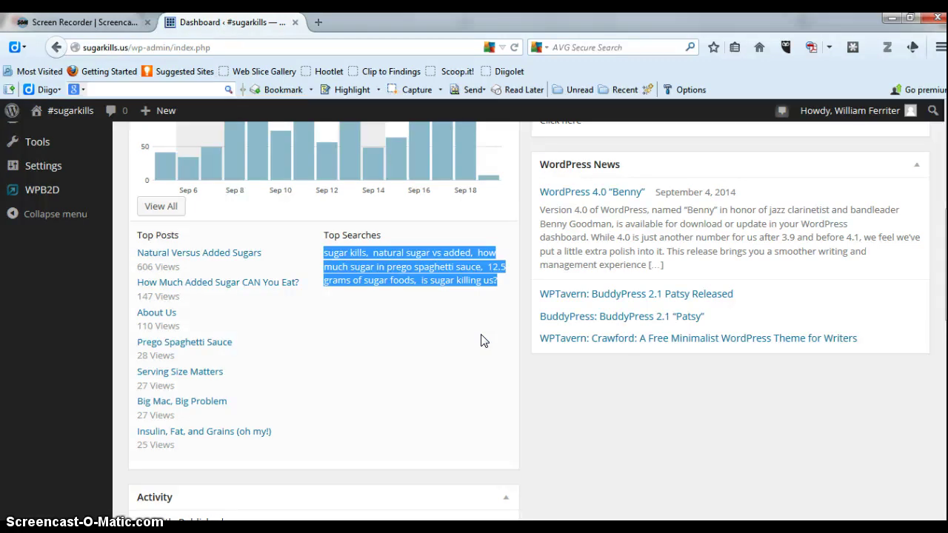
left_click(459, 350)
scroll(459, 351, "up", 4)
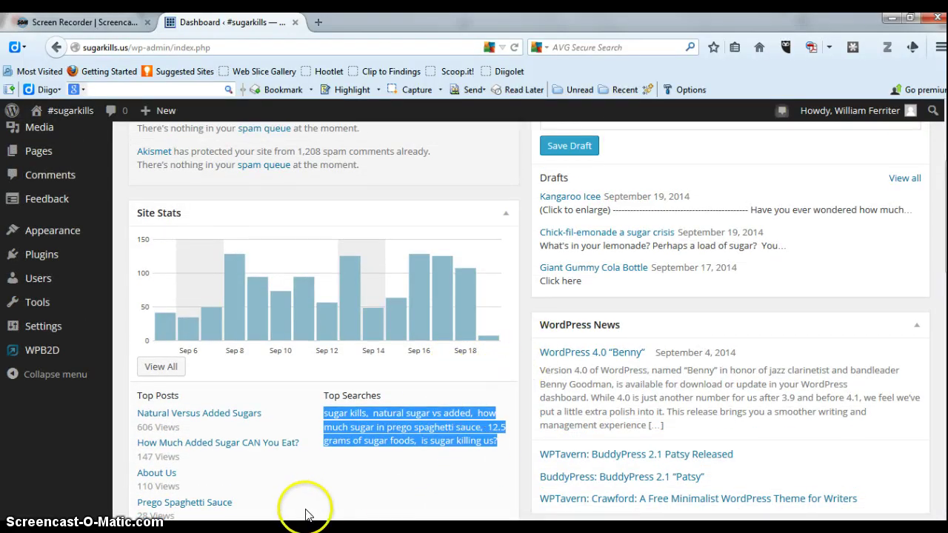
Open the full Site Stats page and read the daily views for Aug 28 and Sep 8
left_click(168, 372)
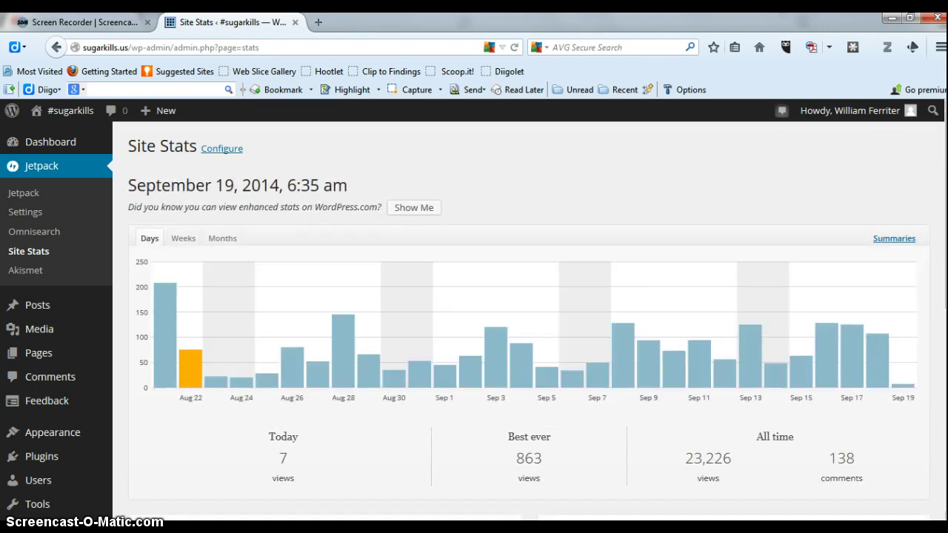
scroll(474, 323, "down", 1)
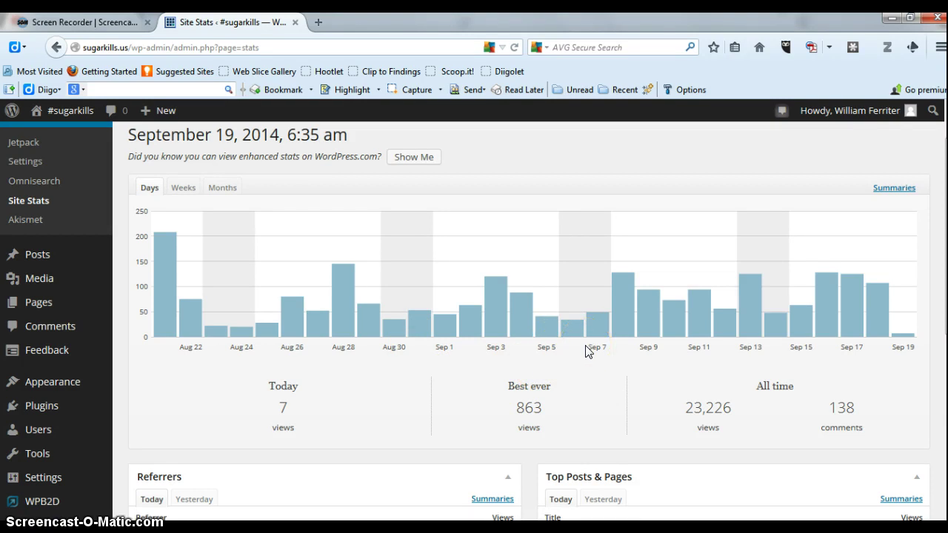
mouse_move(342, 317)
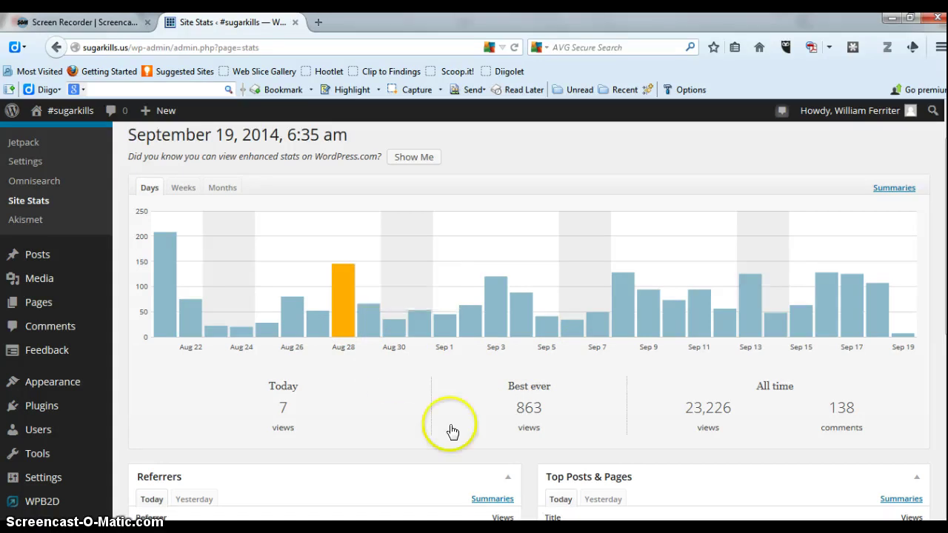
mouse_move(629, 319)
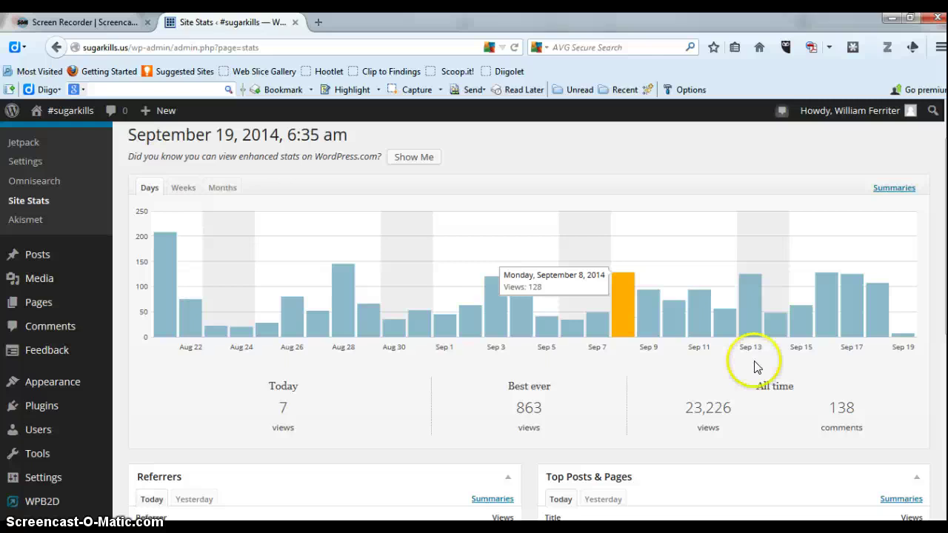
Show yesterday's Referrers (51 views) and Top Posts & Pages (107 views), following the Twitter referrer link
scroll(518, 318, "down", 4)
scroll(518, 319, "down", 3)
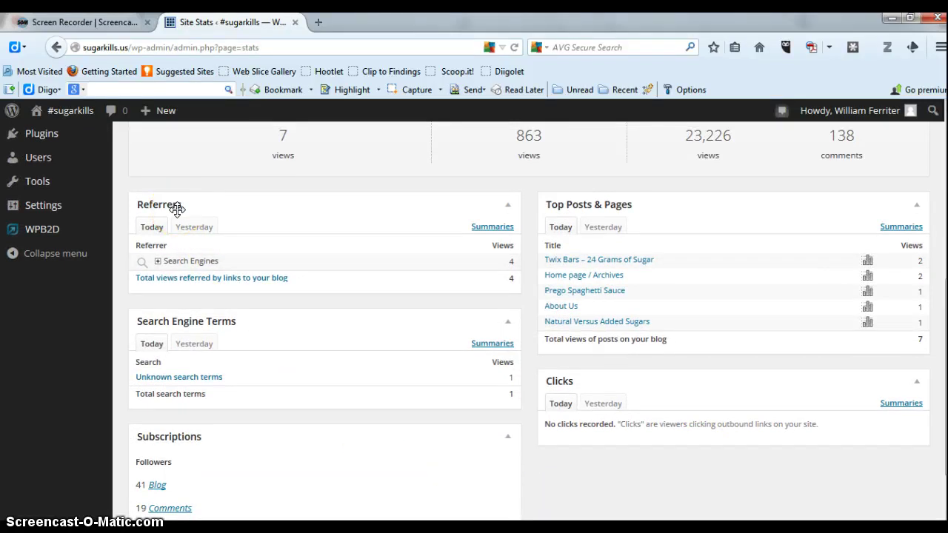
left_click(190, 228)
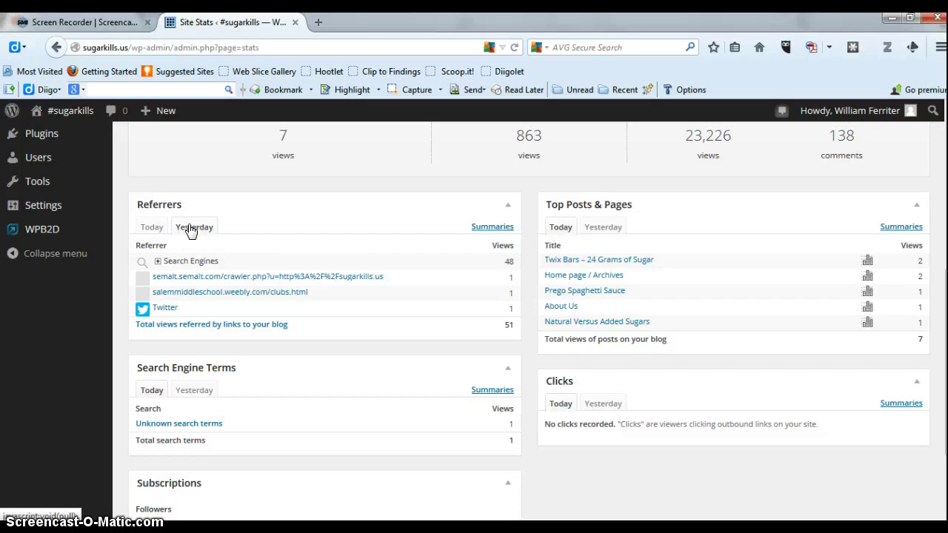
left_click(191, 231)
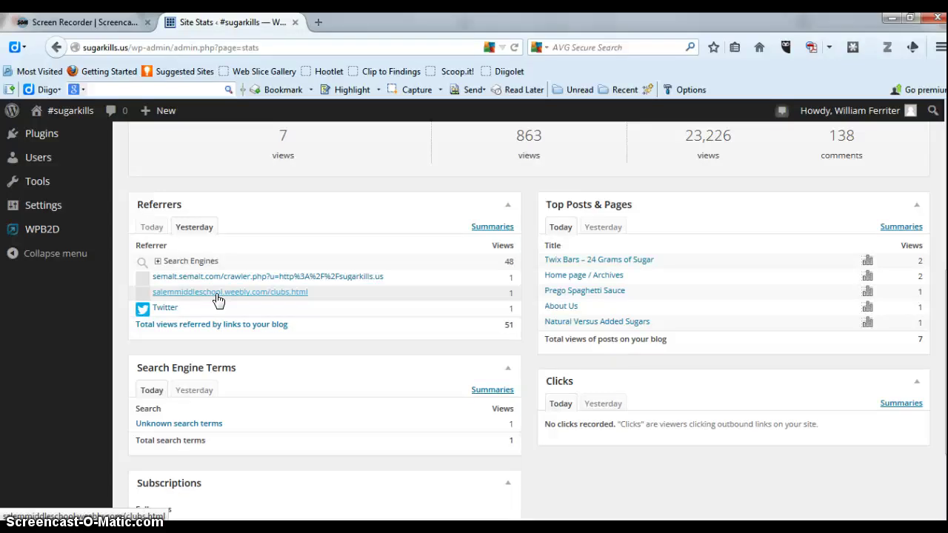
left_click(167, 311)
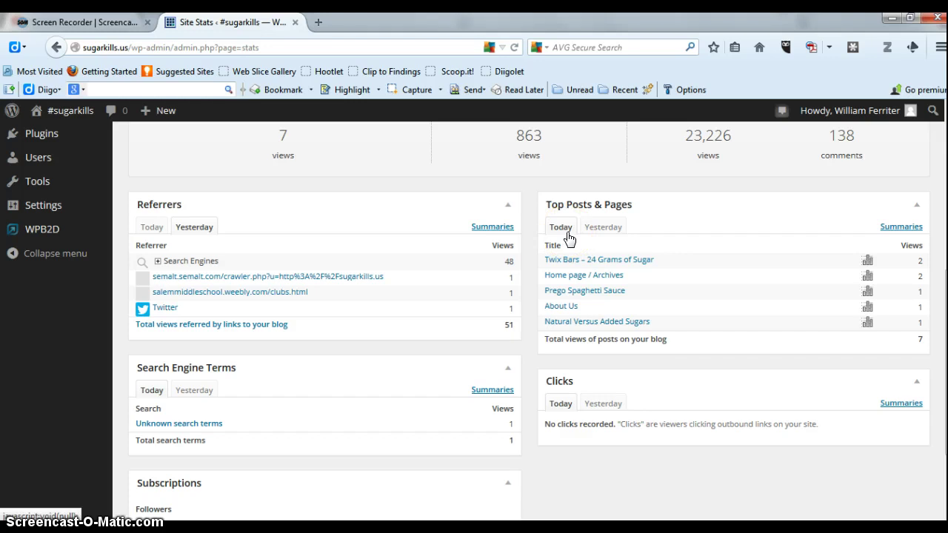
left_click(600, 228)
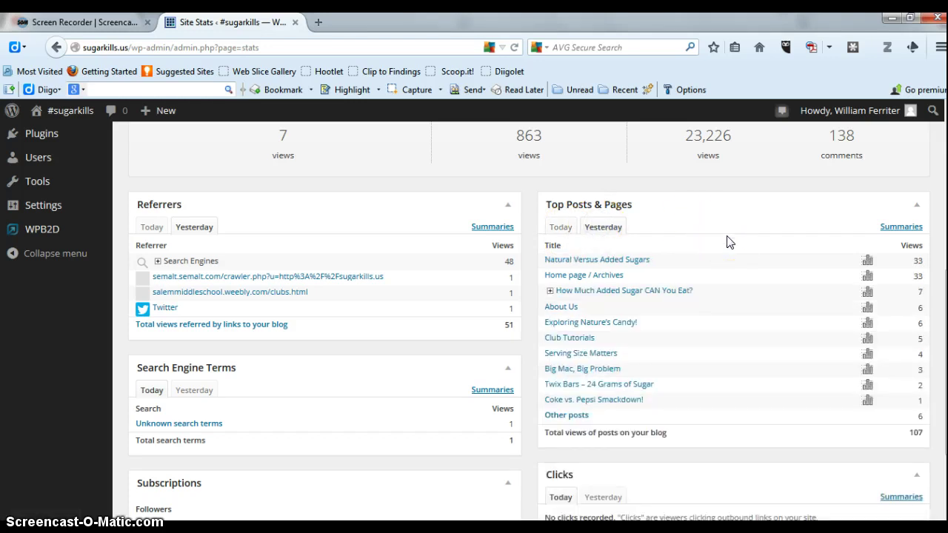
scroll(728, 242, "down", 3)
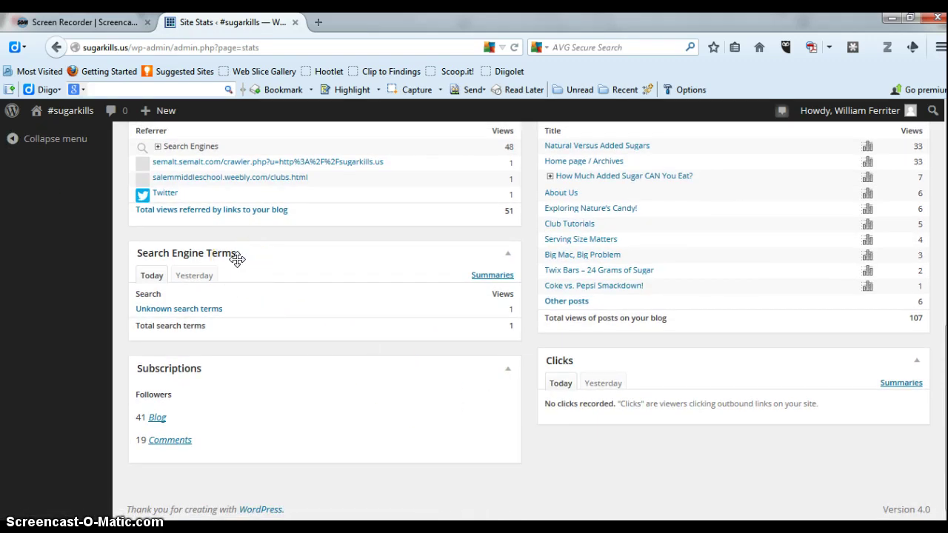
left_click(196, 276)
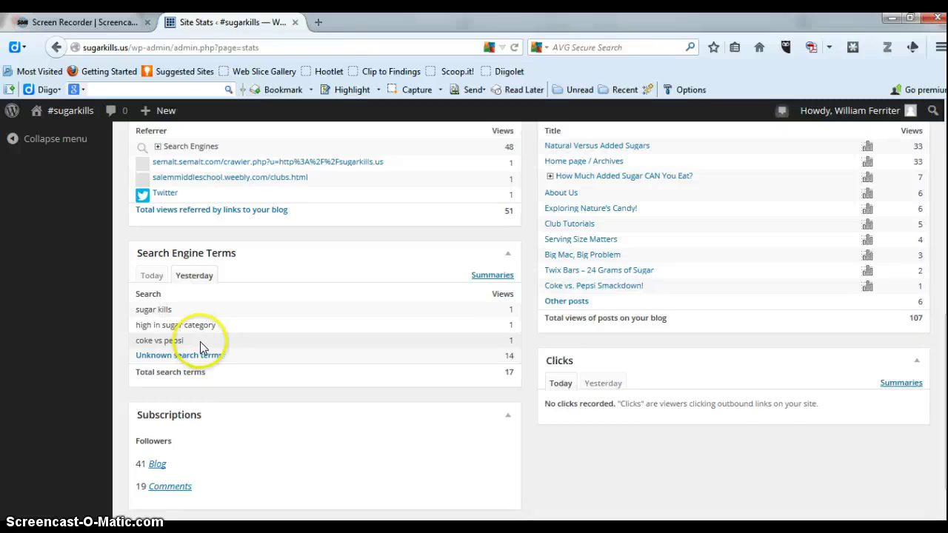
scroll(482, 284, "up", 3)
left_click(488, 275)
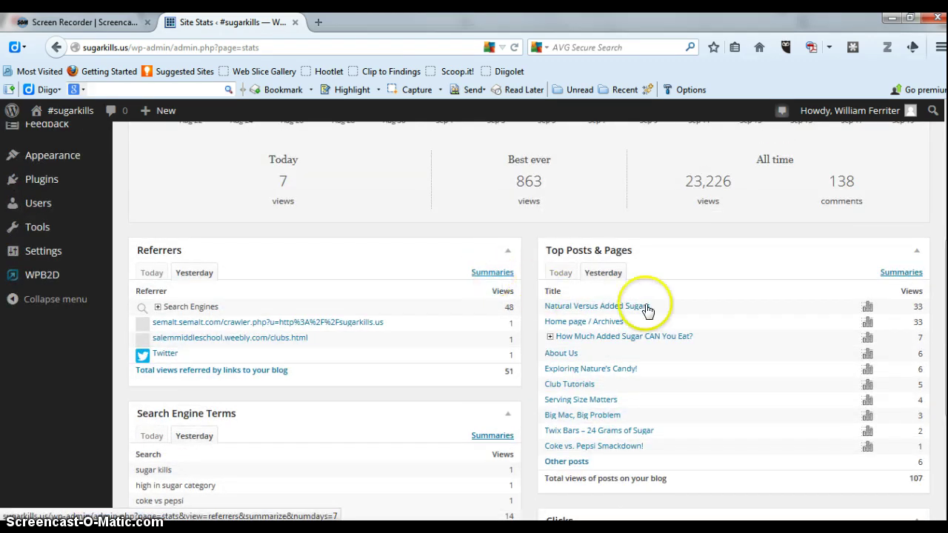
left_click(902, 273)
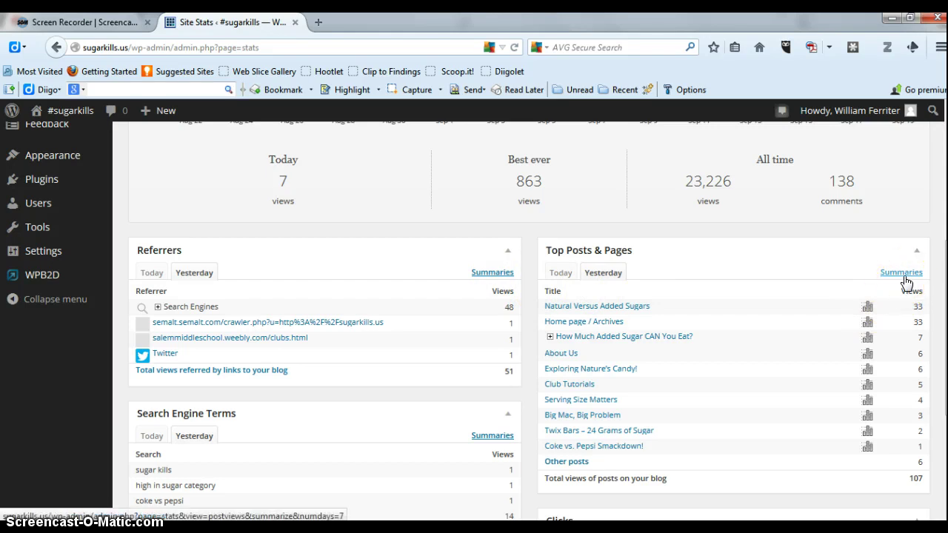
Open the 7-day Search Engine Terms summary, then switch it to All time
left_click(500, 439)
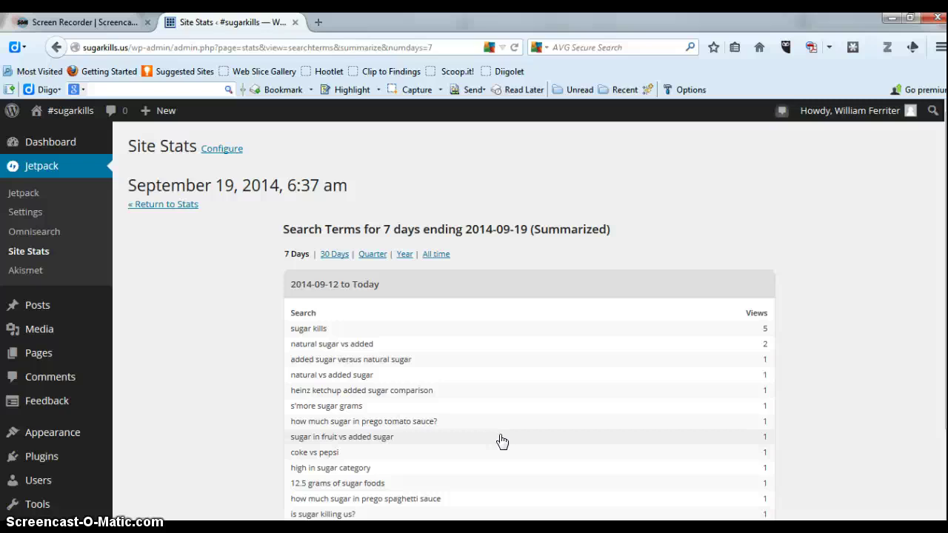
left_click(608, 425)
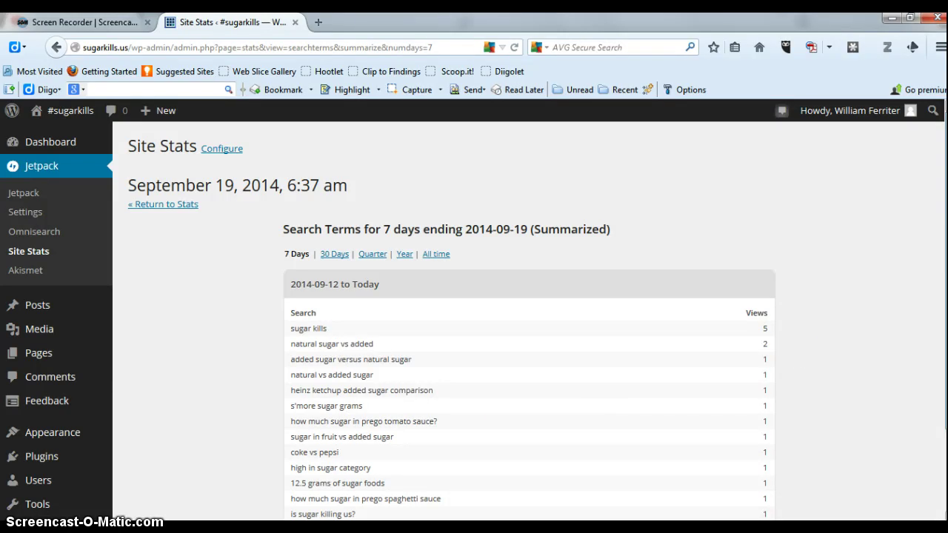
scroll(474, 325, "down", 2)
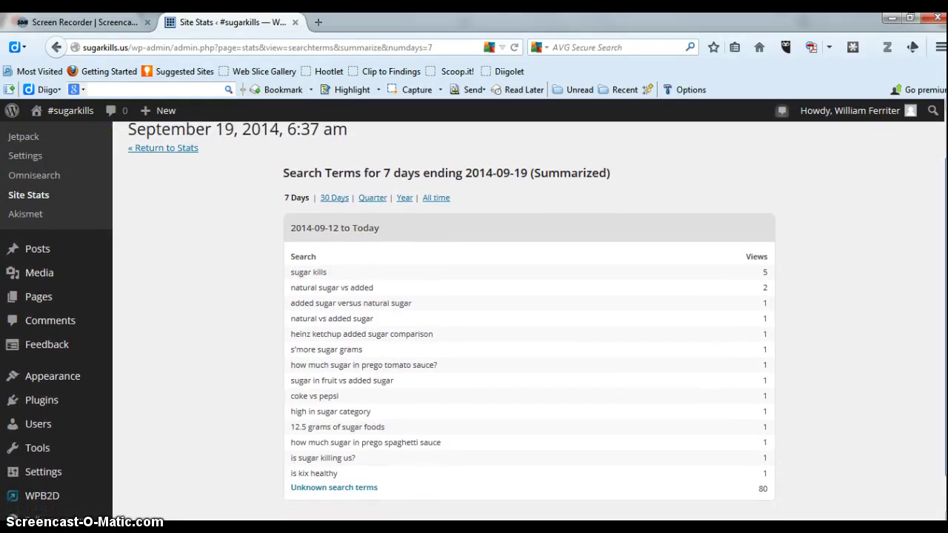
left_click(882, 326)
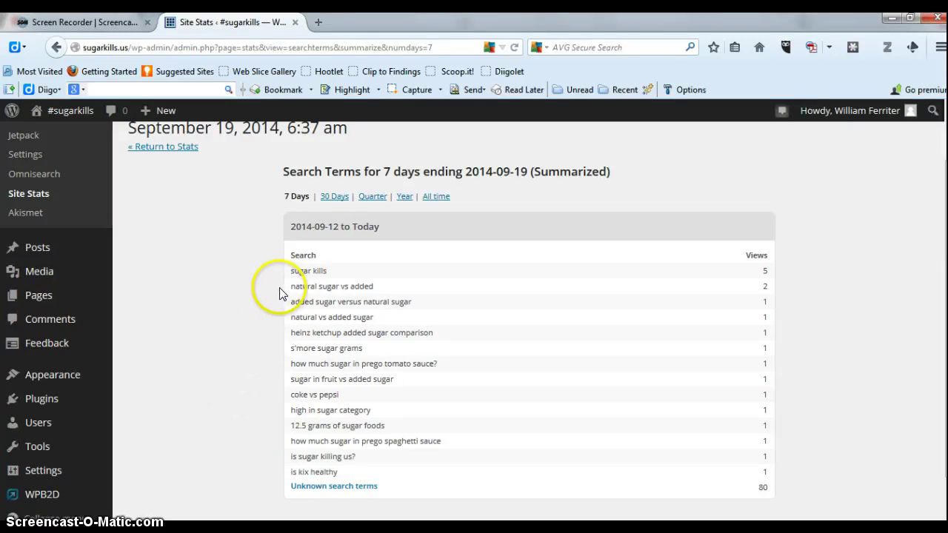
left_click(444, 197)
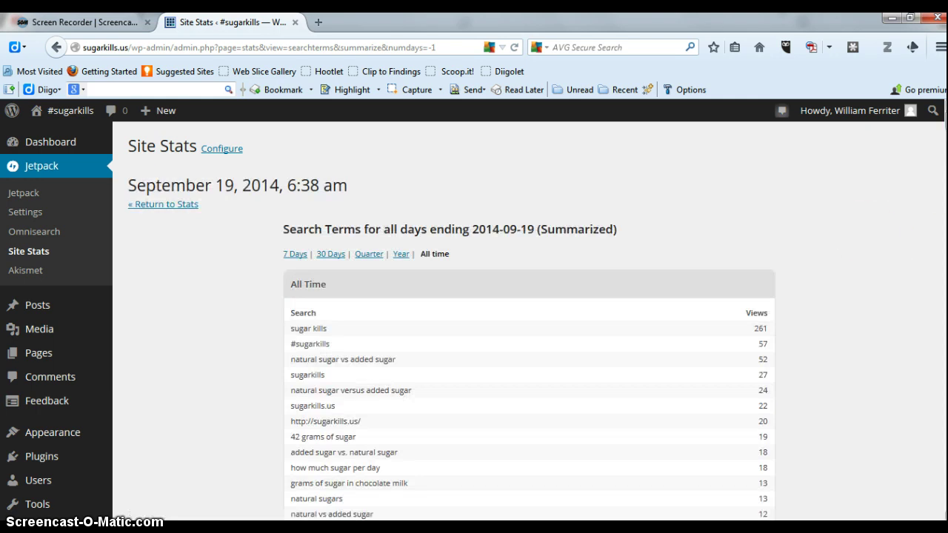
Scroll the all-time search terms list, then use « Return to Stats
scroll(530, 318, "down", 6)
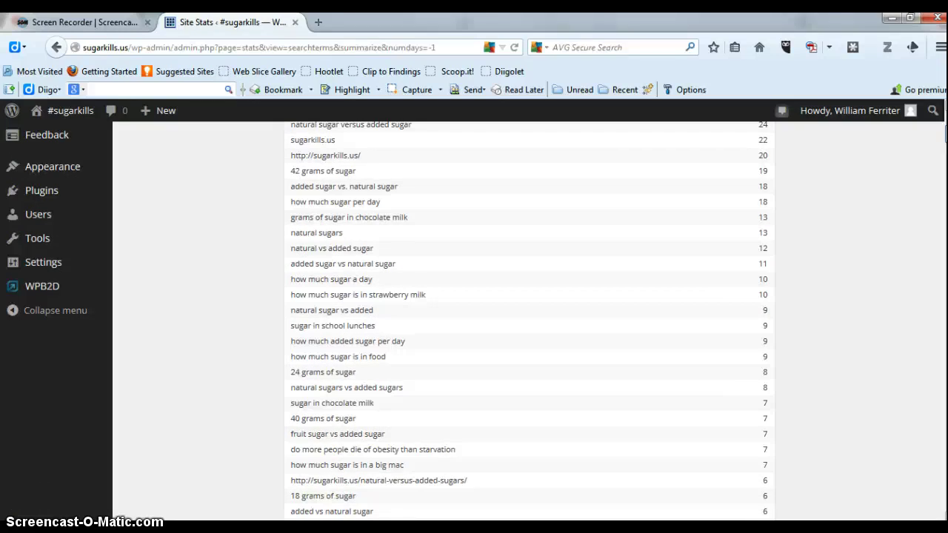
scroll(530, 318, "up", 6)
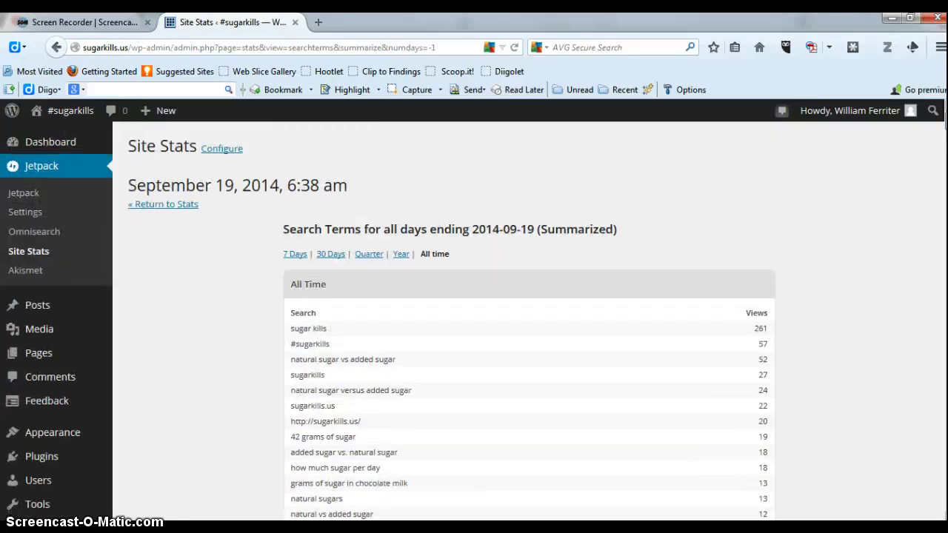
left_click(191, 207)
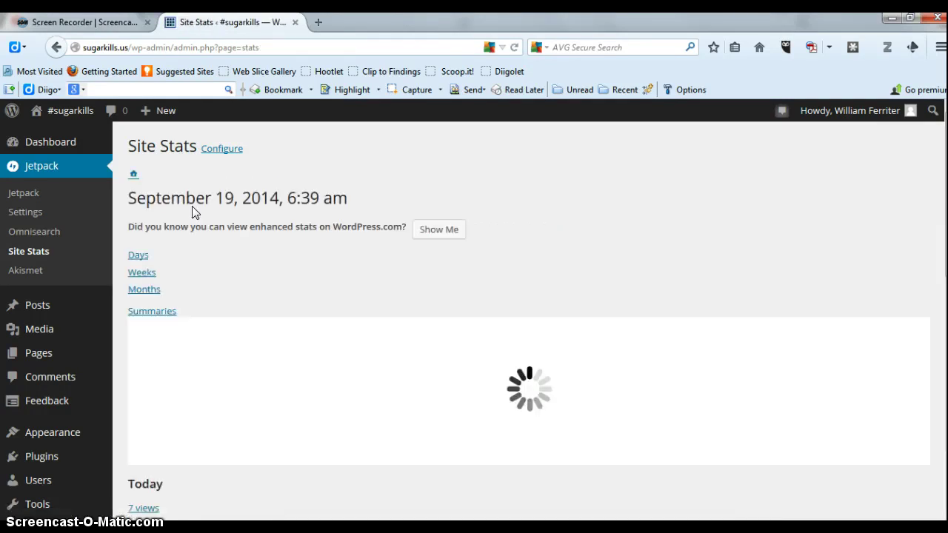
Open the Summaries tables and review yearly totals (14,631 for 2013, 8,595 for 2014) and monthly views
left_click(254, 220)
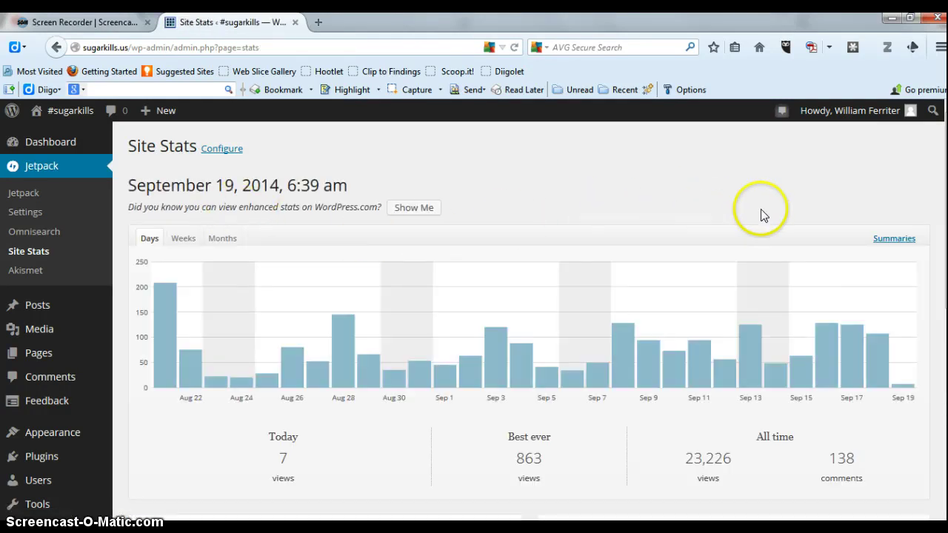
left_click(896, 240)
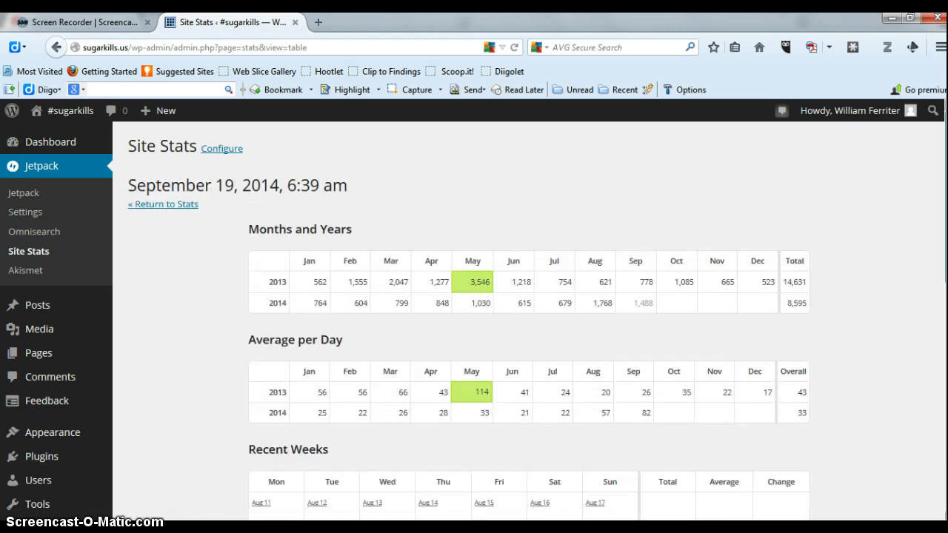
scroll(474, 318, "down", 3)
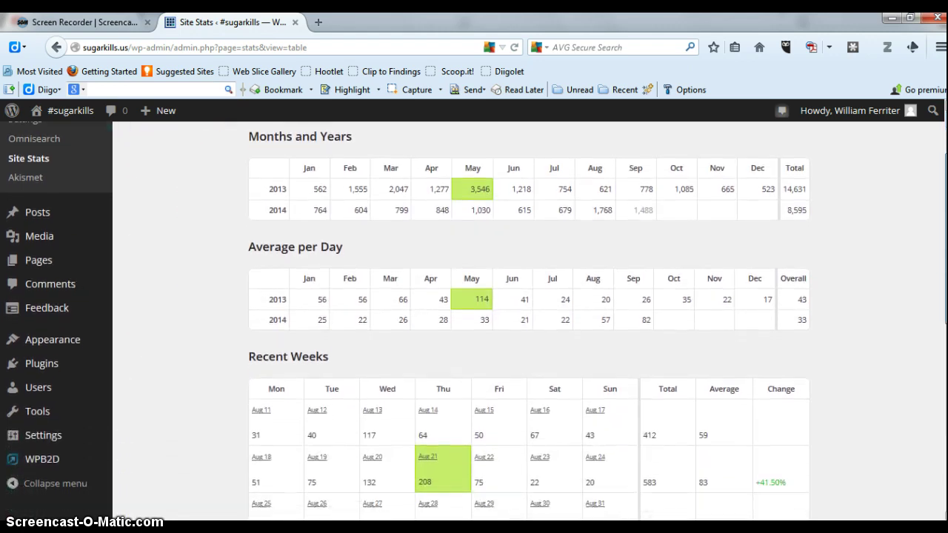
scroll(474, 319, "down", 4)
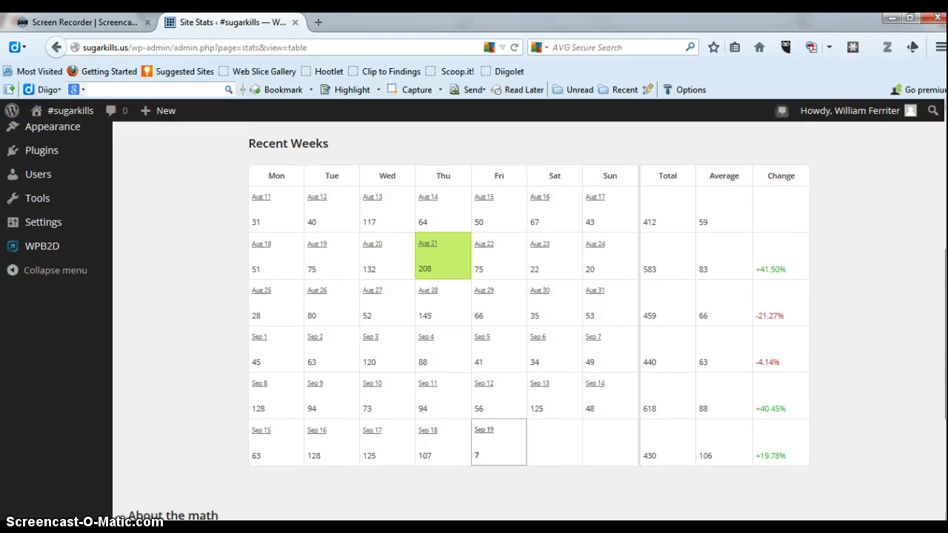
scroll(474, 318, "up", 6)
scroll(474, 319, "up", 2)
left_click(893, 168)
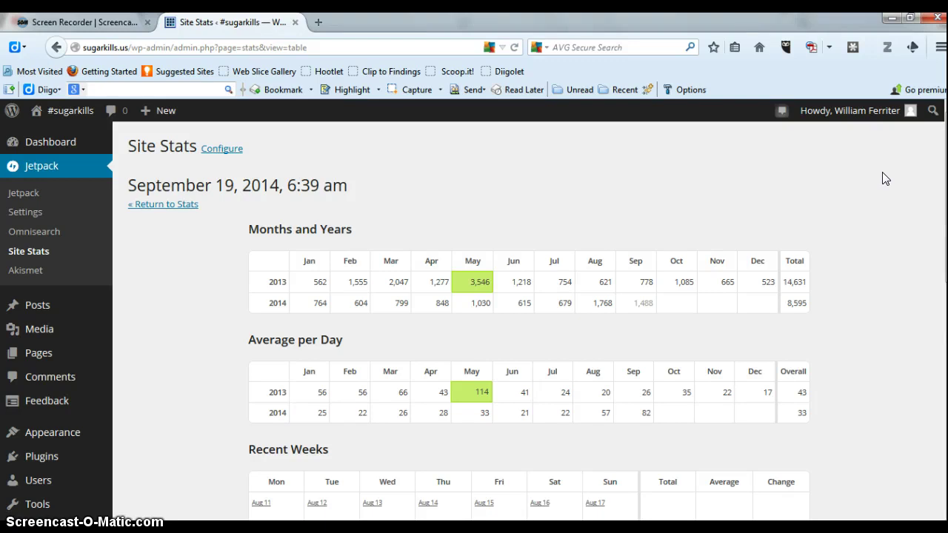
left_click(881, 184)
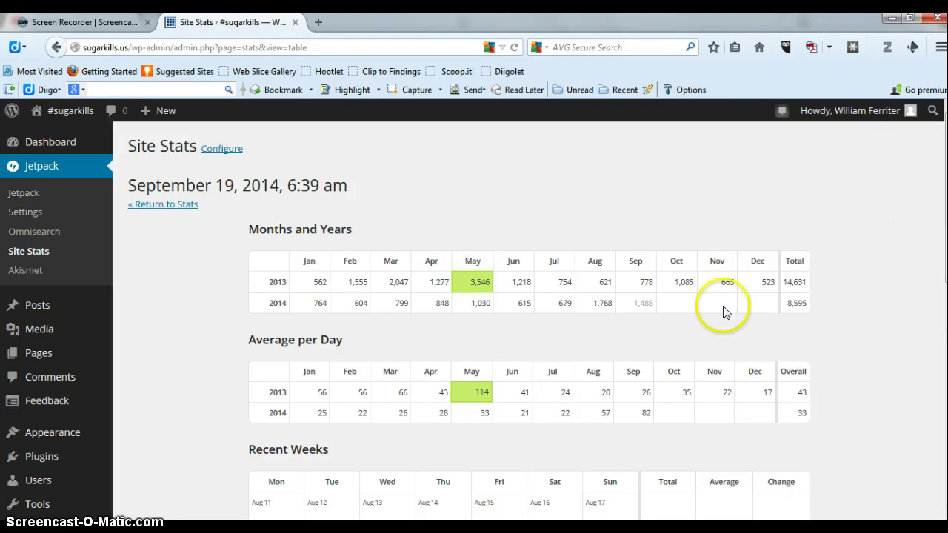